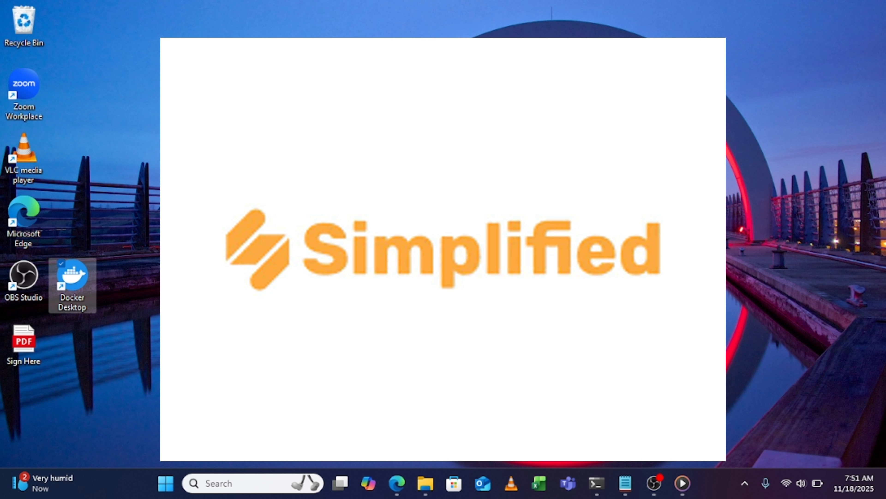
Switch to Microsoft Edge, open the Simplified website and look over its home page.
{"action": "left_click", "coordinate": [395, 483]}
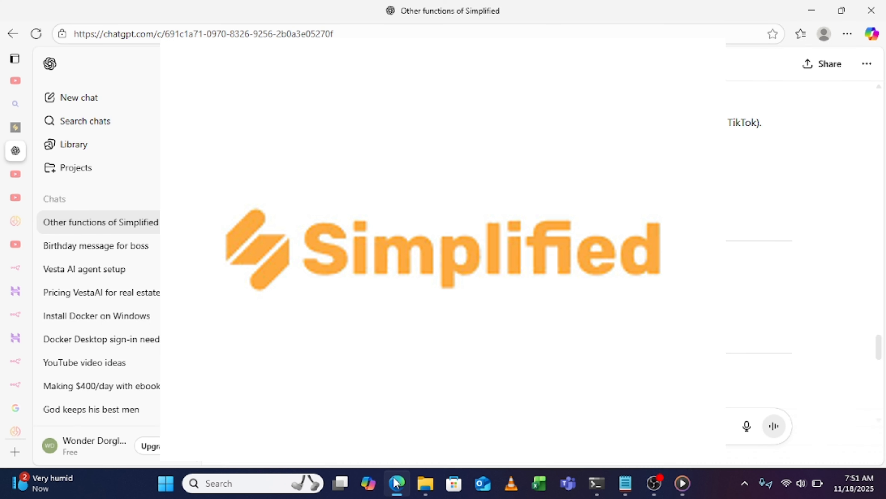
{"action": "mouse_move", "coordinate": [125, 152]}
{"action": "left_click", "coordinate": [124, 127]}
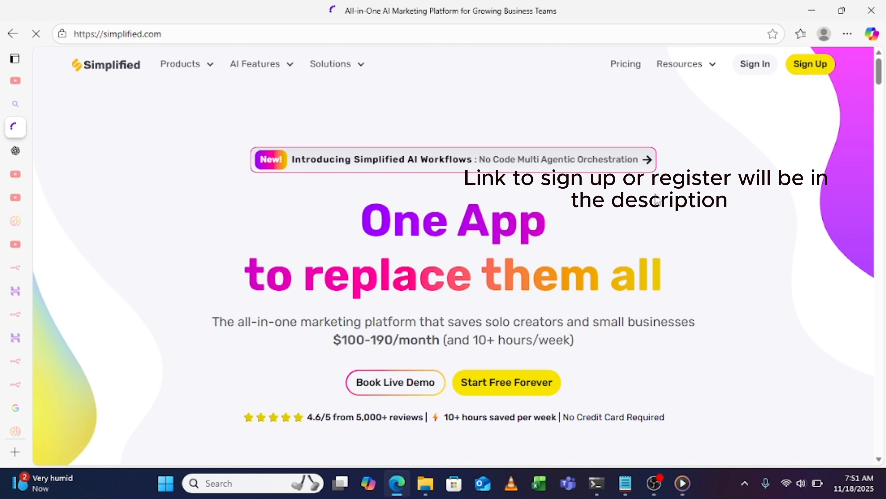
{"action": "scroll", "coordinate": [800, 203], "scroll_direction": "down", "scroll_amount": 5}
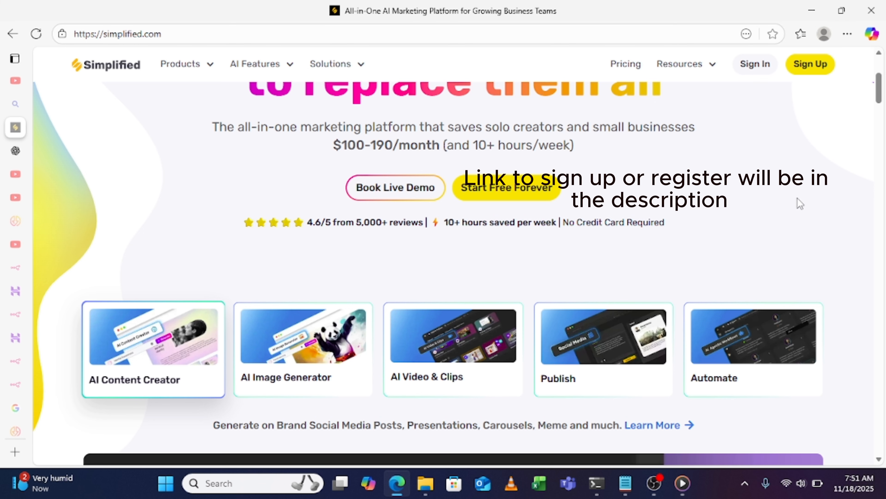
{"action": "scroll", "coordinate": [800, 203], "scroll_direction": "up", "scroll_amount": 5}
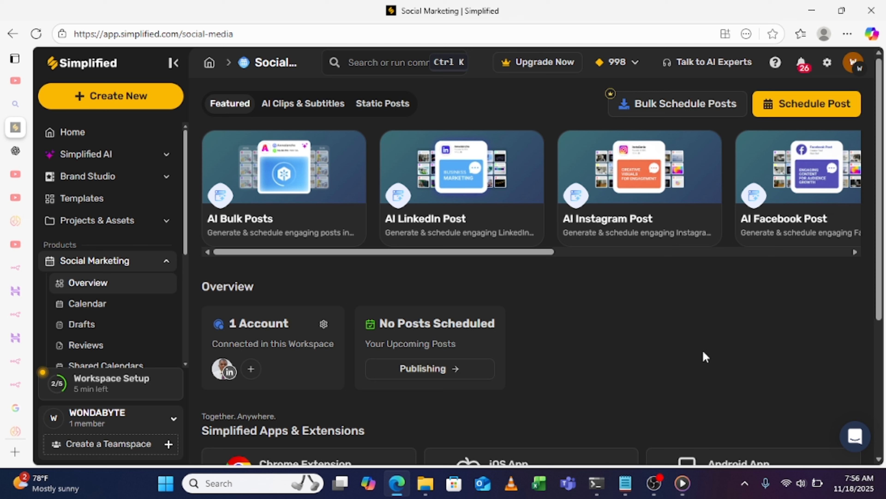
{"action": "left_click", "coordinate": [810, 102]}
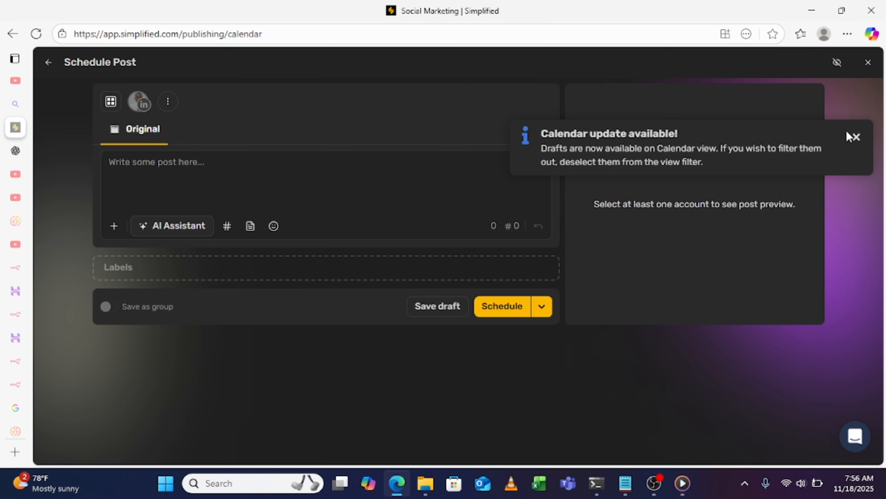
{"action": "left_click", "coordinate": [856, 137]}
{"action": "left_click", "coordinate": [417, 192]}
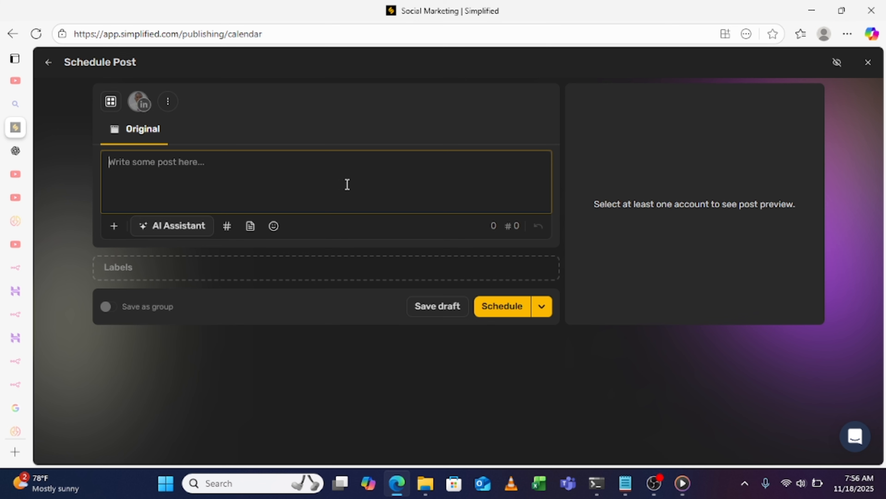
{"action": "left_click", "coordinate": [143, 109]}
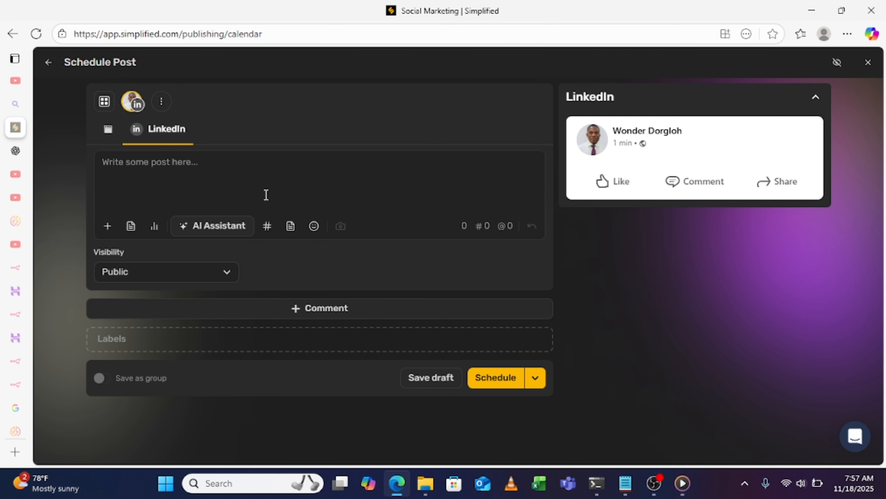
{"action": "left_click", "coordinate": [250, 172]}
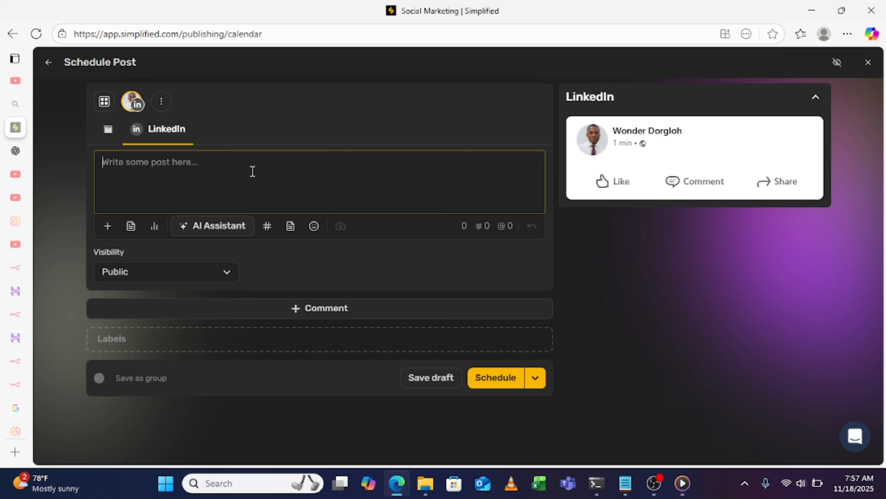
{"action": "left_click", "coordinate": [49, 66]}
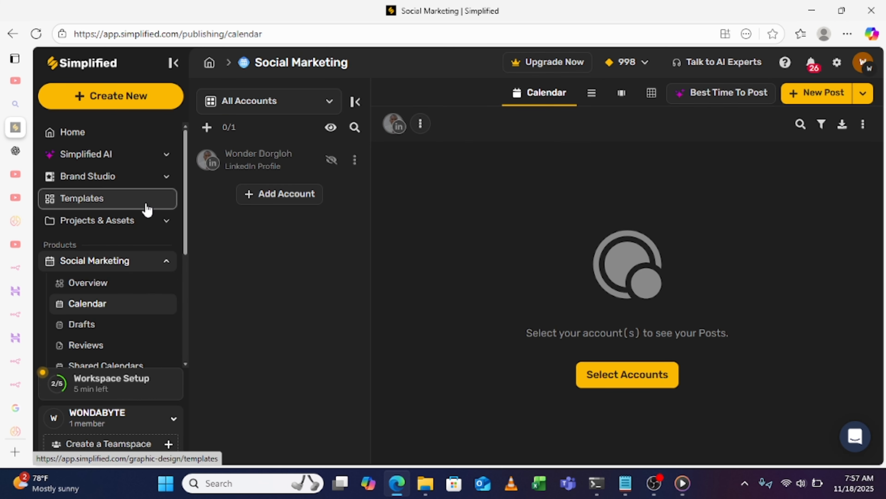
Review the social platforms that can be connected as new accounts in Social Marketing, and close the list.
{"action": "scroll", "coordinate": [146, 206], "scroll_direction": "down", "scroll_amount": 4}
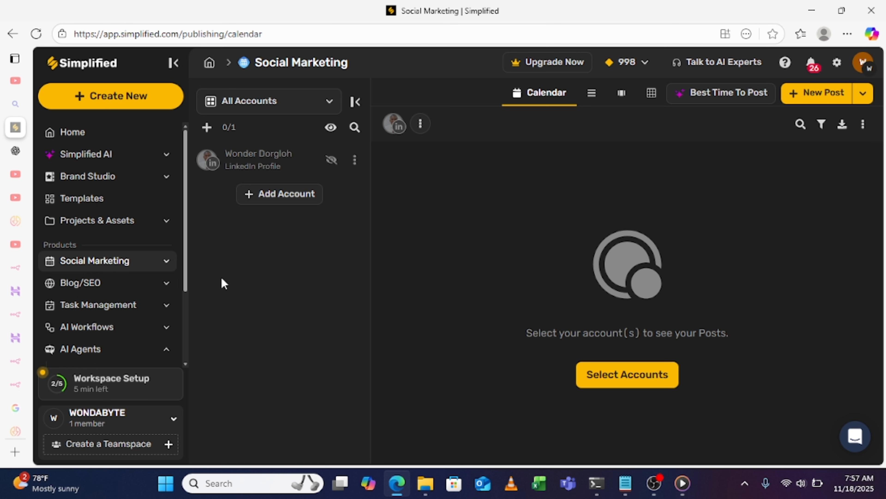
{"action": "left_click", "coordinate": [275, 201]}
{"action": "scroll", "coordinate": [538, 231], "scroll_direction": "down", "scroll_amount": 5}
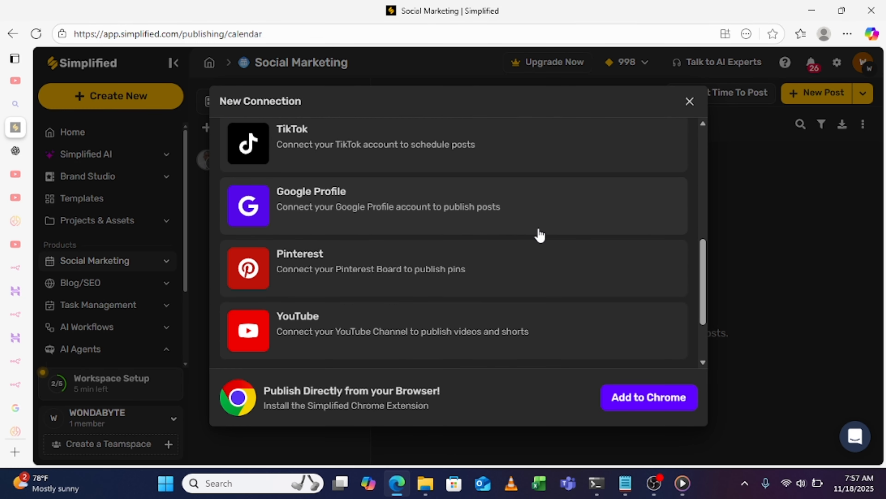
{"action": "scroll", "coordinate": [539, 233], "scroll_direction": "up", "scroll_amount": 5}
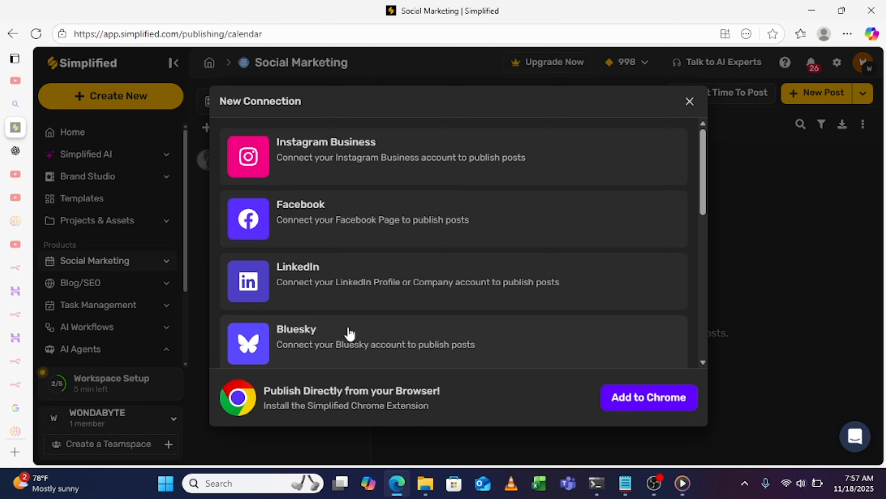
{"action": "scroll", "coordinate": [581, 235], "scroll_direction": "down", "scroll_amount": 7}
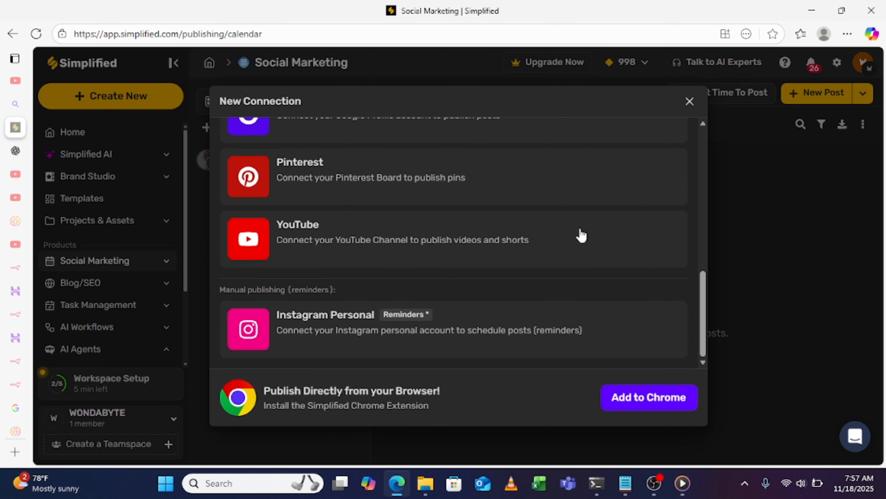
{"action": "scroll", "coordinate": [581, 235], "scroll_direction": "up", "scroll_amount": 7}
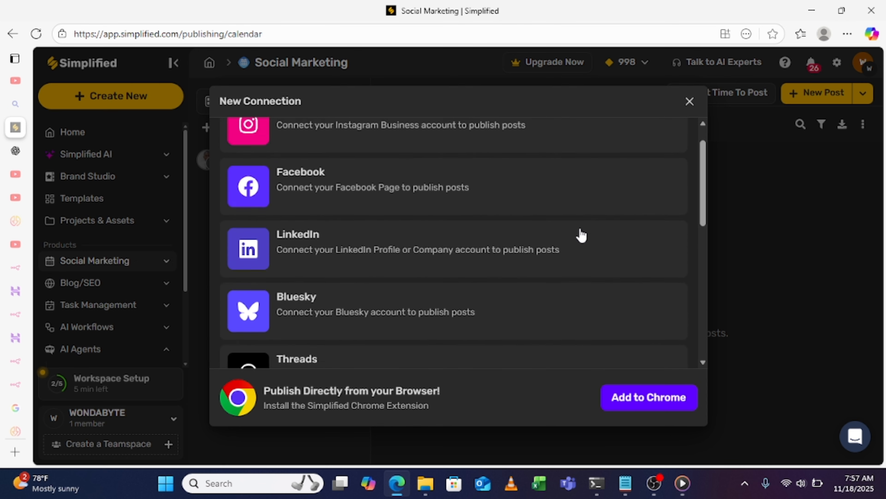
{"action": "left_click", "coordinate": [769, 177]}
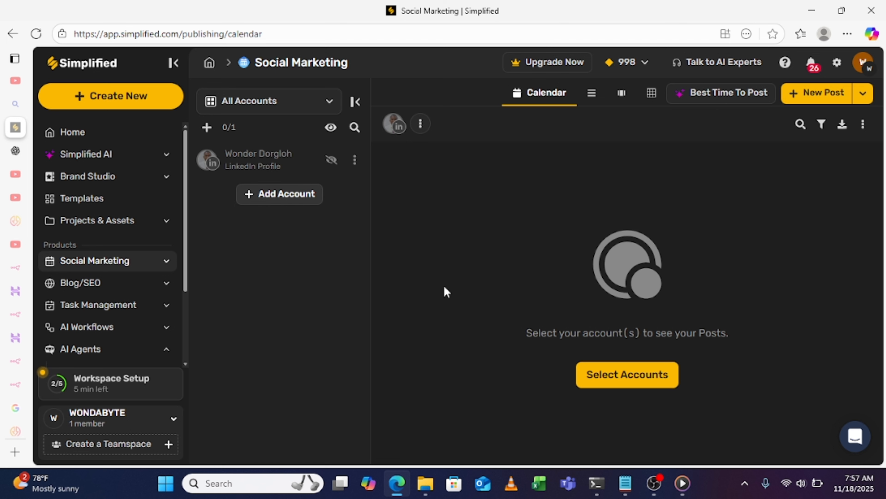
Open the Facebook page connection's login window and close it without logging in.
{"action": "left_click", "coordinate": [286, 195]}
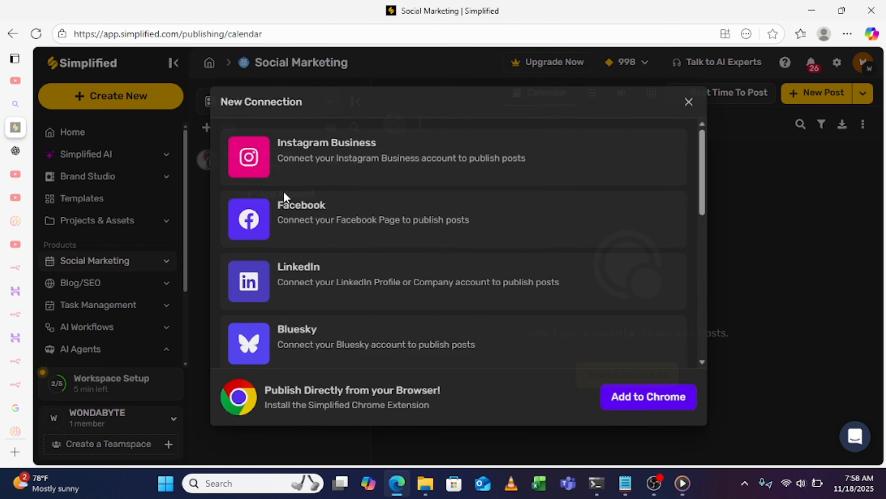
{"action": "left_click", "coordinate": [360, 238]}
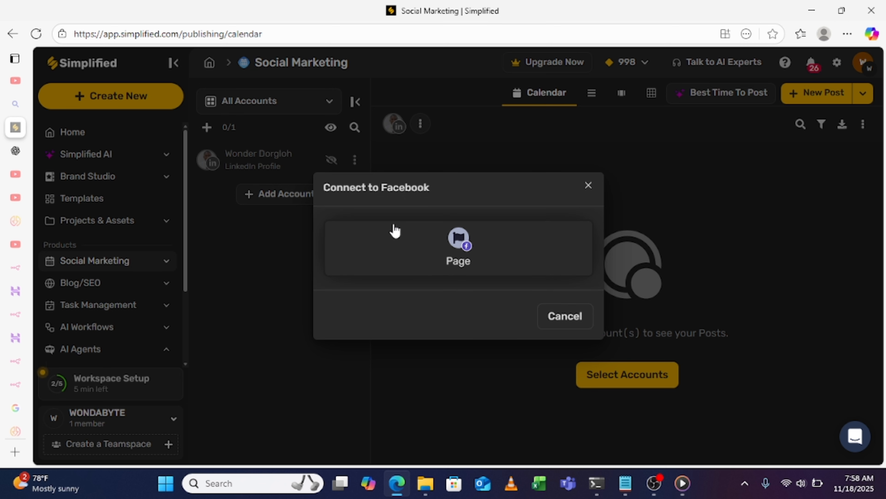
{"action": "left_click", "coordinate": [457, 245]}
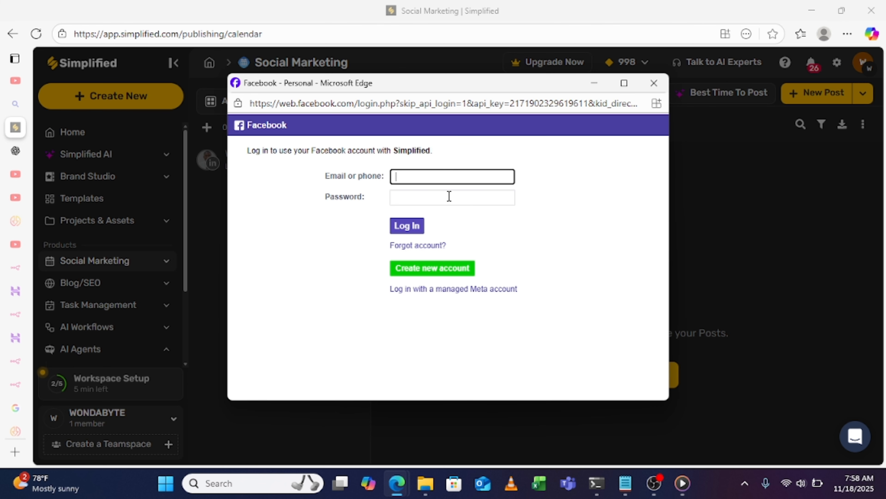
{"action": "left_click", "coordinate": [654, 82]}
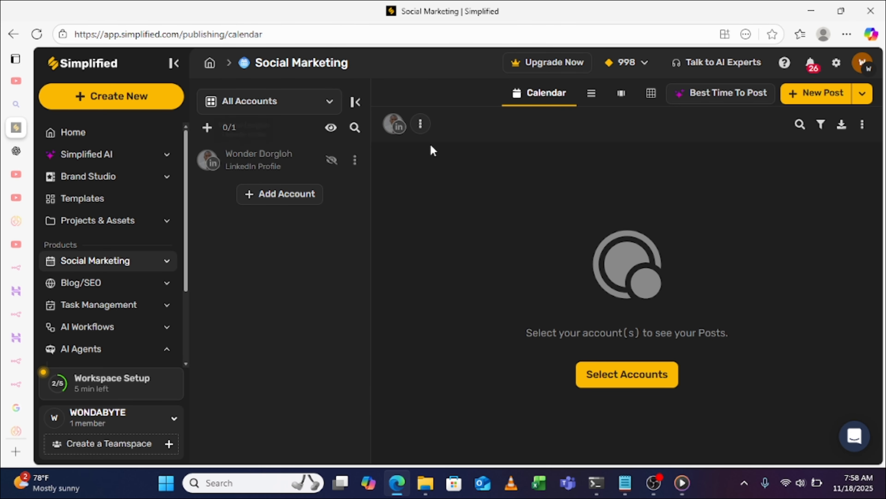
Create a new post and select the connected LinkedIn profile as its account.
{"action": "left_click", "coordinate": [800, 99]}
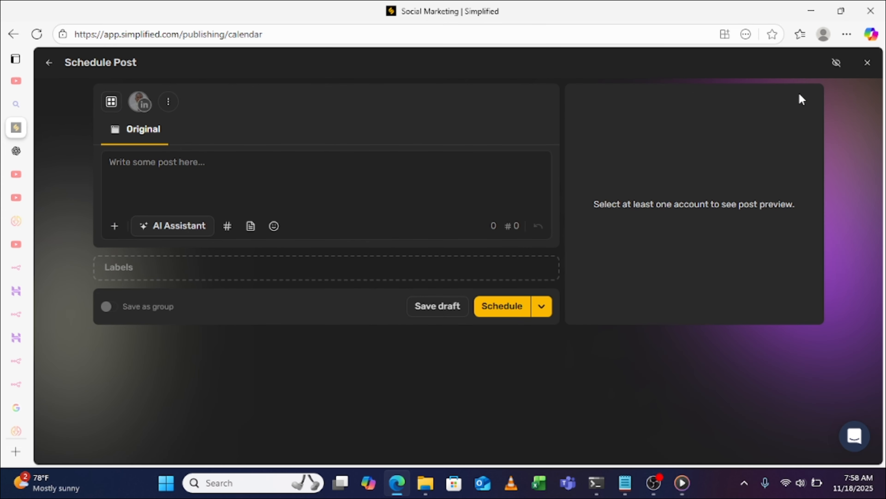
{"action": "left_click", "coordinate": [217, 170]}
{"action": "left_click", "coordinate": [140, 103]}
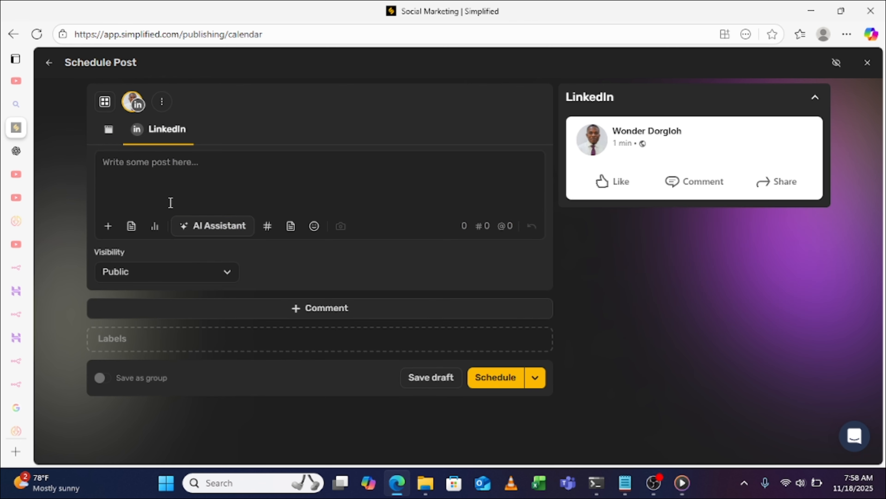
Enter the placeholder text "sfsffsffafsdfsfsfsfsf" in the LinkedIn post.
{"action": "left_click", "coordinate": [172, 176]}
{"action": "type", "text": "sf"}
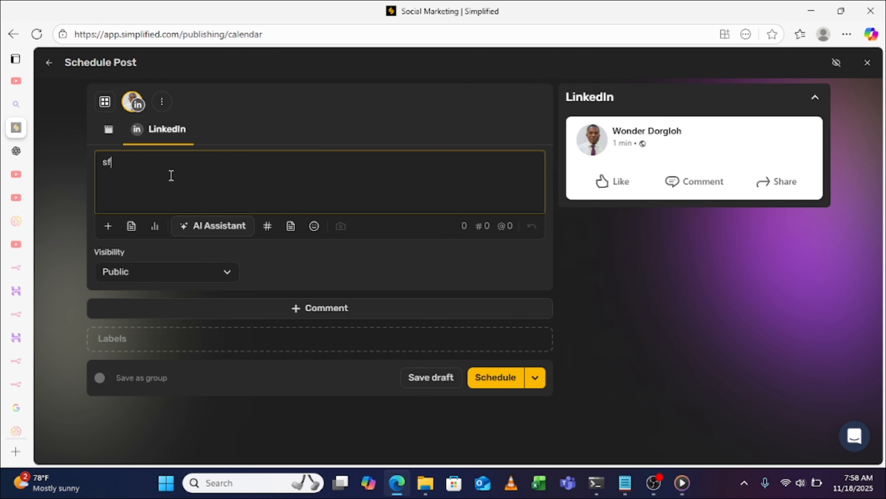
{"action": "type", "text": "sffsffafsdfsfsfsfsf"}
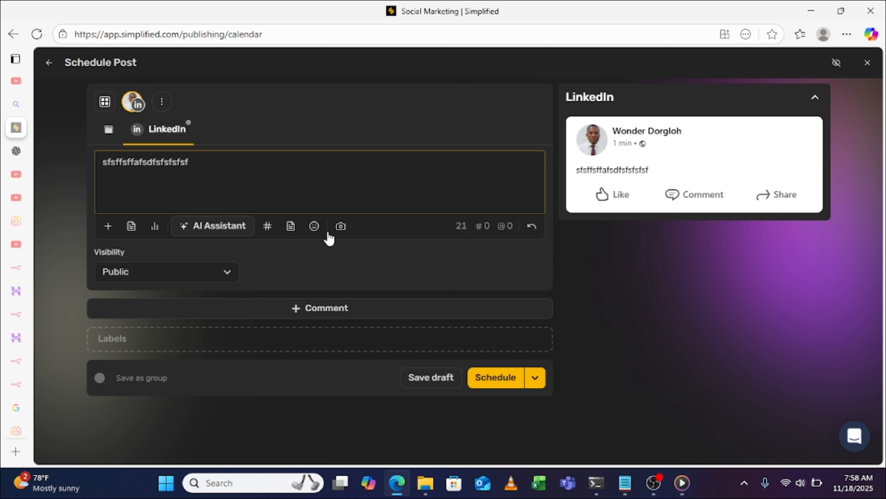
{"action": "left_click", "coordinate": [210, 175]}
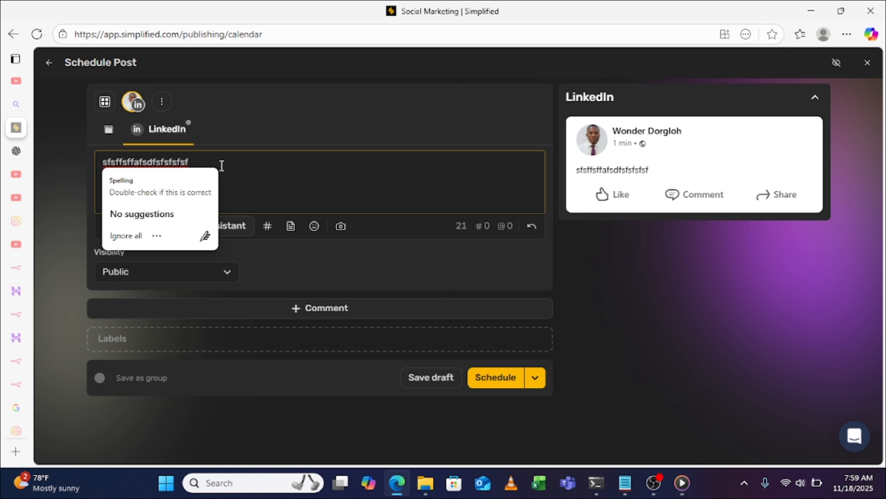
Switch to ChatGPT and submit "give me a technical quote for today" in a new chat.
{"action": "left_click", "coordinate": [16, 151]}
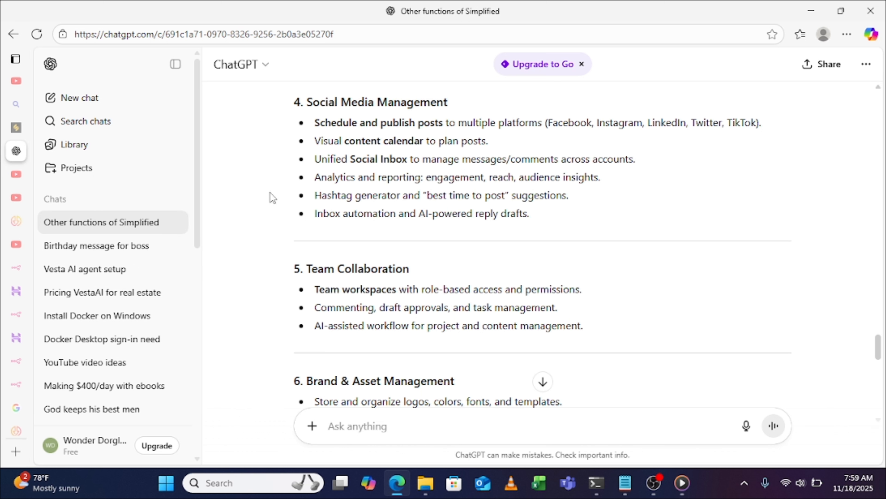
{"action": "left_click", "coordinate": [80, 99]}
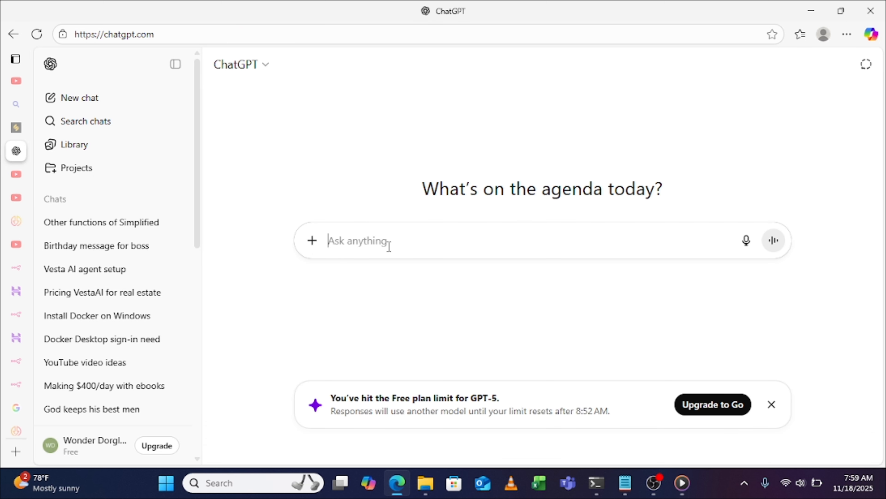
{"action": "type", "text": "give me a te"}
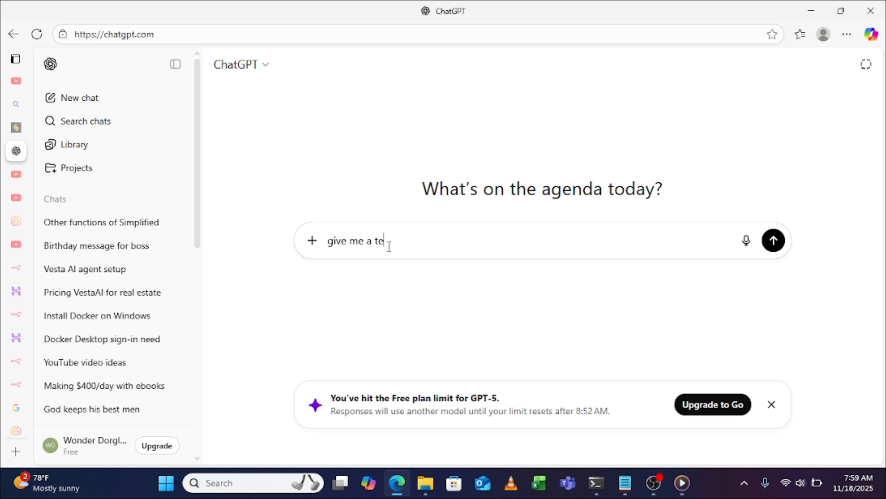
{"action": "type", "text": "chnical quor"}
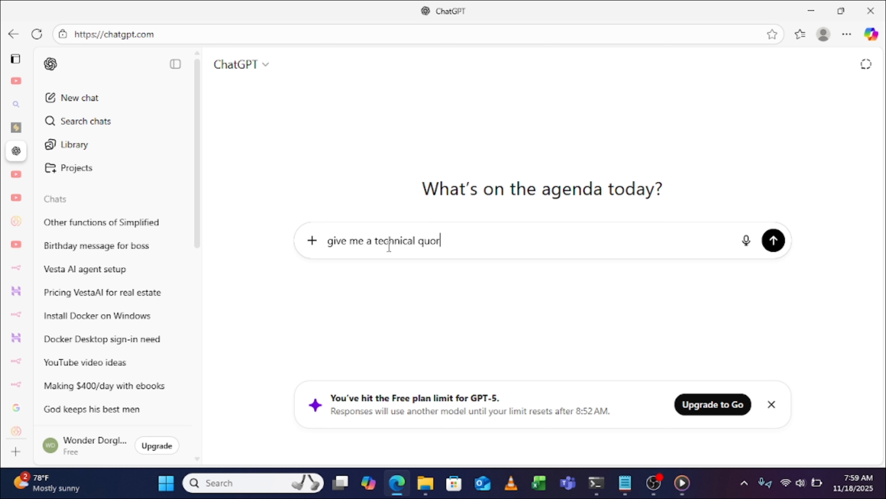
{"action": "key", "text": "BackSpace"}
{"action": "type", "text": "te for today"}
{"action": "key", "text": "Return"}
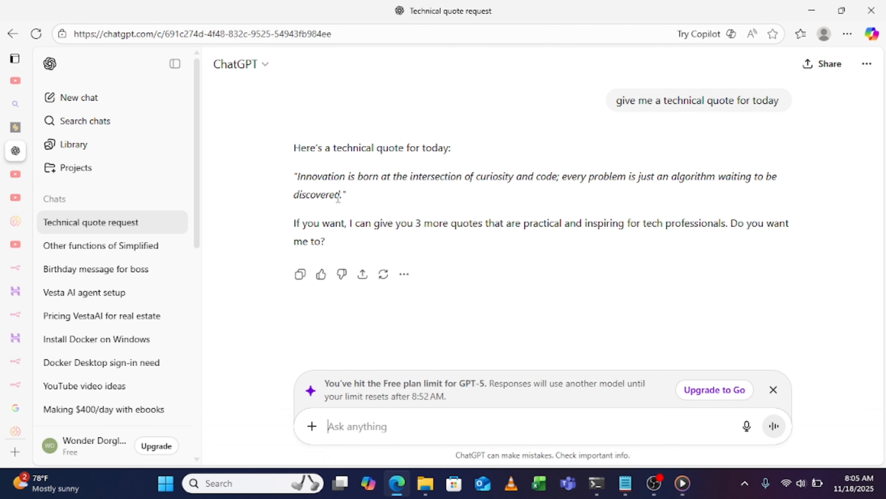
Copy the technical quote about innovation, curiosity and code from ChatGPT's reply.
{"action": "left_click_drag", "start_coordinate": [298, 176], "coordinate": [420, 198]}
{"action": "right_click", "coordinate": [403, 186]}
{"action": "left_click", "coordinate": [439, 197]}
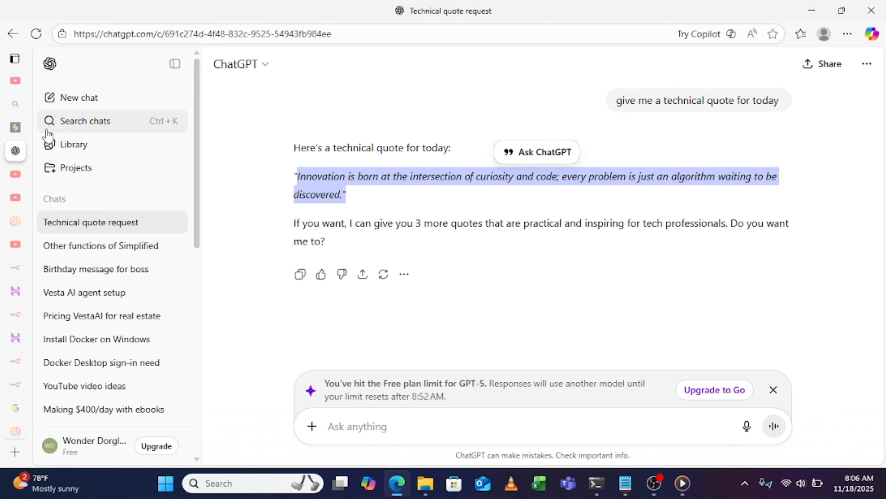
Switch back to Simplified and replace the LinkedIn post's placeholder text with the copied quote.
{"action": "mouse_move", "coordinate": [19, 128]}
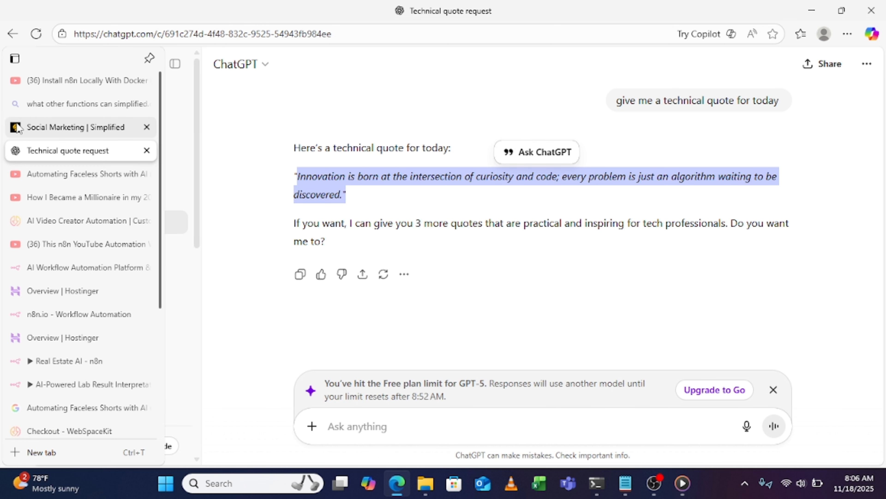
{"action": "left_click", "coordinate": [45, 128]}
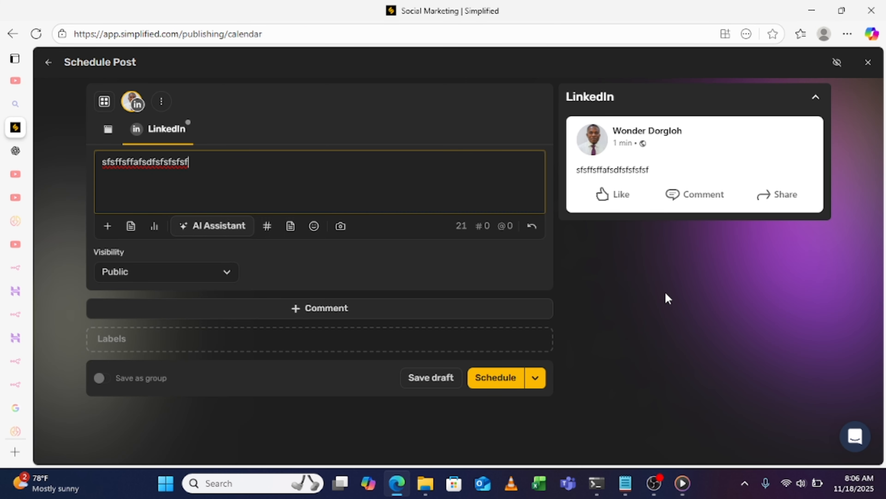
{"action": "double_click", "coordinate": [167, 164]}
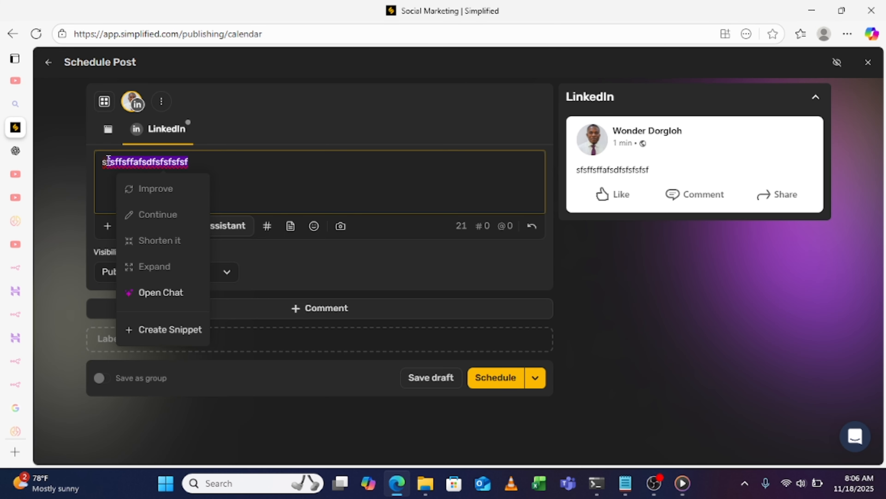
{"action": "key", "text": "BackSpace"}
{"action": "key", "text": "BackSpace"}
{"action": "key", "text": "BackSpace"}
{"action": "key", "text": "BackSpace"}
{"action": "key", "text": "BackSpace"}
{"action": "key", "text": "BackSpace"}
{"action": "key", "text": "BackSpace"}
{"action": "key", "text": "BackSpace"}
{"action": "key", "text": "BackSpace"}
{"action": "key", "text": "BackSpace"}
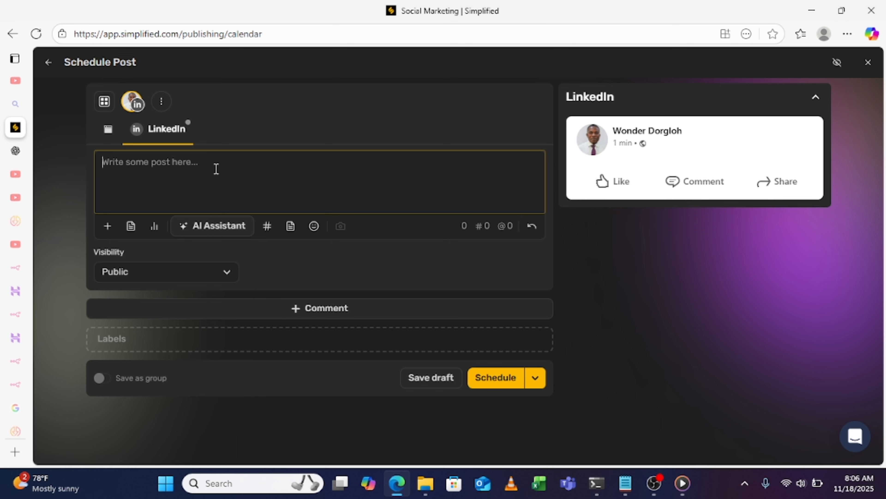
{"action": "right_click", "coordinate": [216, 169]}
{"action": "left_click", "coordinate": [260, 263]}
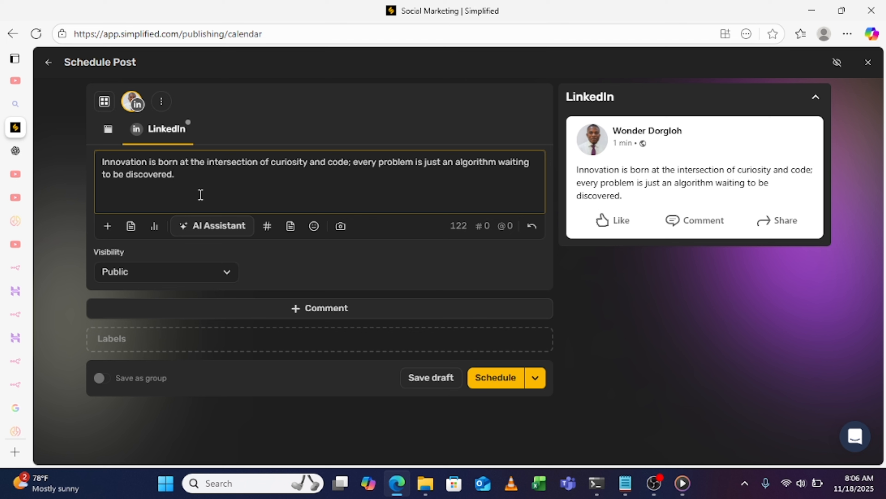
Clear the quote from the LinkedIn post and, with the AI Assistant open, generate hashtags as the post's text.
{"action": "left_click_drag", "start_coordinate": [176, 176], "coordinate": [100, 161]}
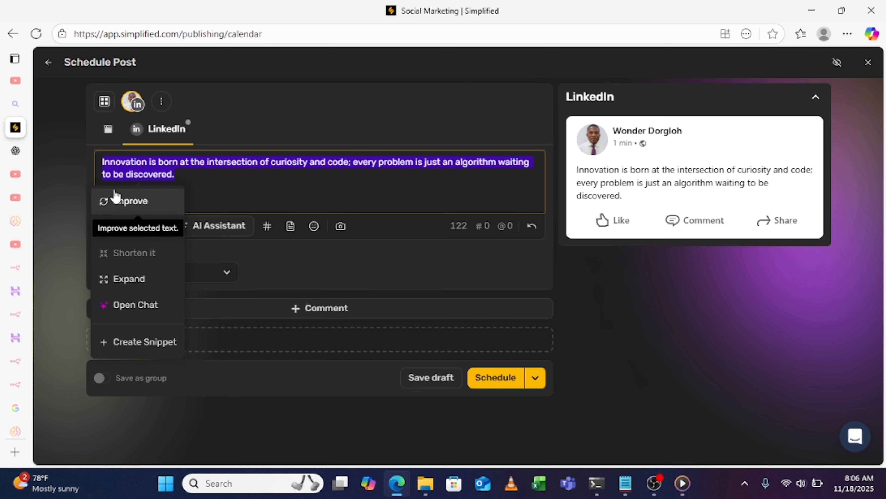
{"action": "key", "text": "BackSpace"}
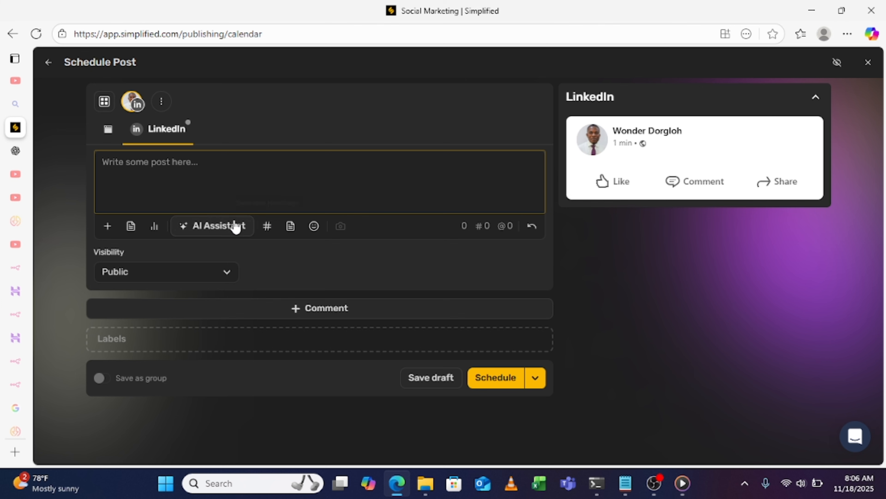
{"action": "left_click", "coordinate": [223, 227]}
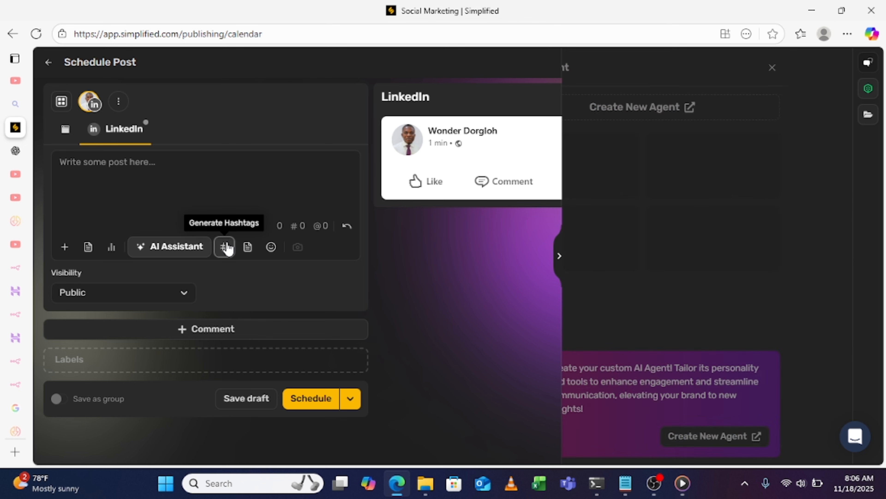
{"action": "left_click", "coordinate": [226, 247]}
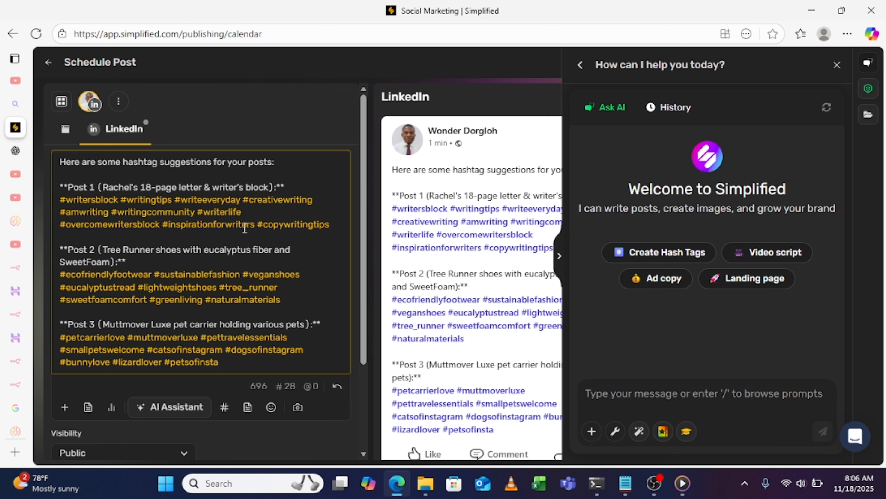
Start scheduling the LinkedIn post and set its publication date to November 20, 2025.
{"action": "scroll", "coordinate": [245, 229], "scroll_direction": "down", "scroll_amount": 3}
{"action": "scroll", "coordinate": [245, 229], "scroll_direction": "up", "scroll_amount": 3}
{"action": "scroll", "coordinate": [318, 280], "scroll_direction": "down", "scroll_amount": 2}
{"action": "scroll", "coordinate": [324, 285], "scroll_direction": "down", "scroll_amount": 2}
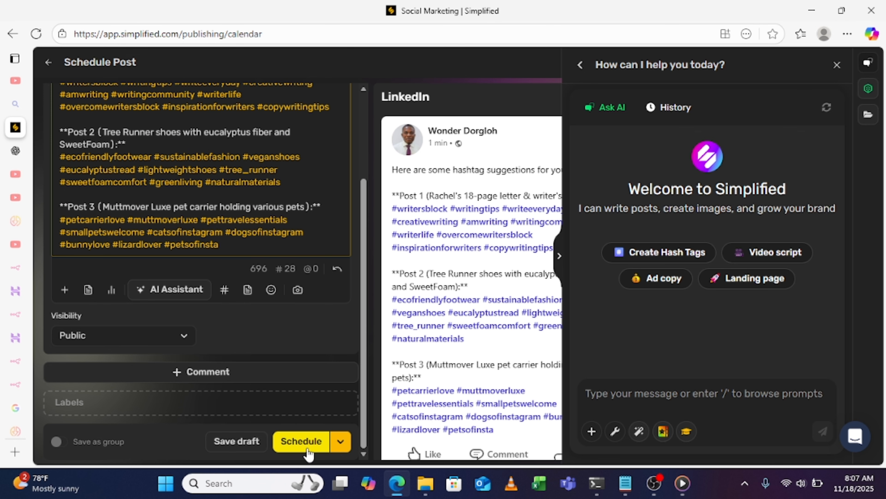
{"action": "left_click", "coordinate": [301, 441]}
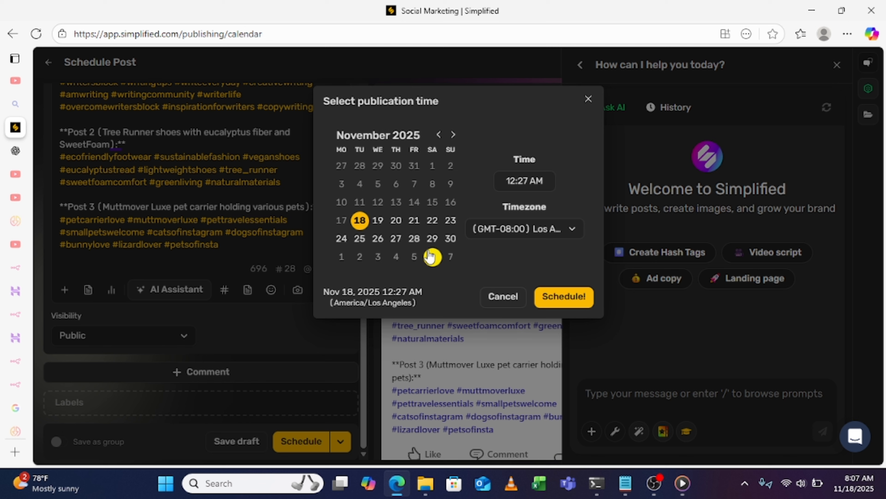
{"action": "left_click", "coordinate": [377, 220]}
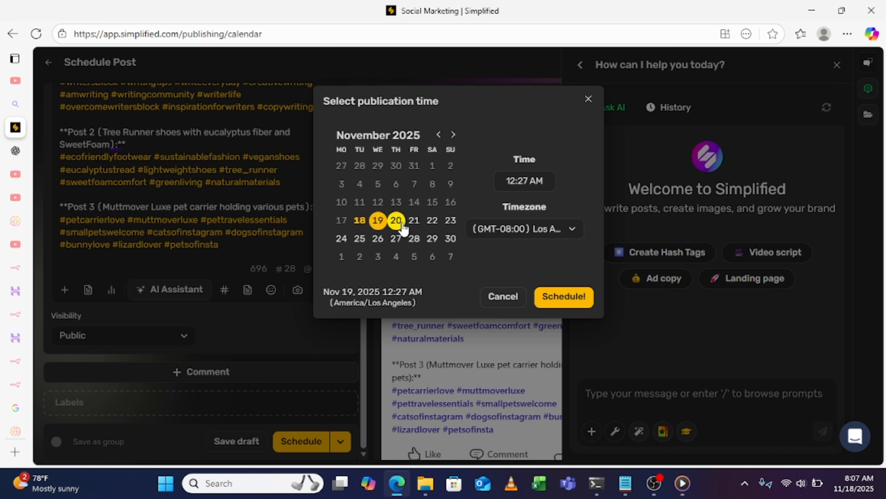
{"action": "left_click", "coordinate": [402, 226]}
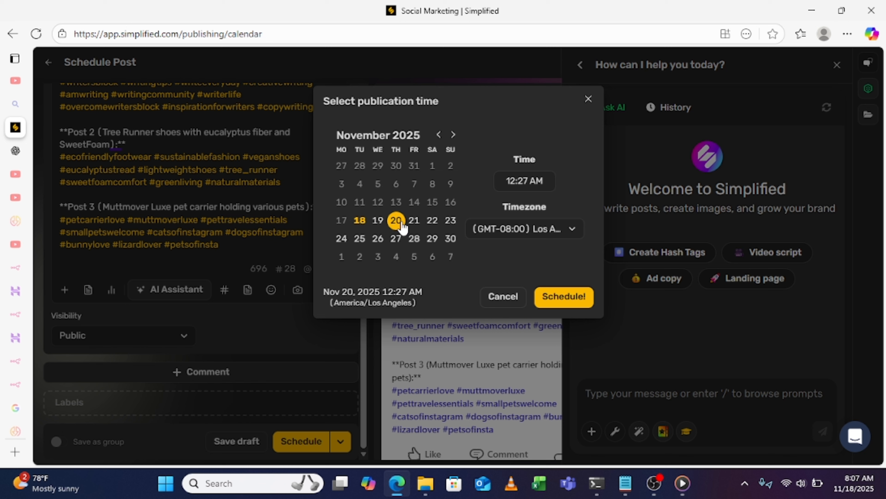
Set the publication timezone to (GMT+00:00) Accra and schedule the post.
{"action": "left_click", "coordinate": [558, 229]}
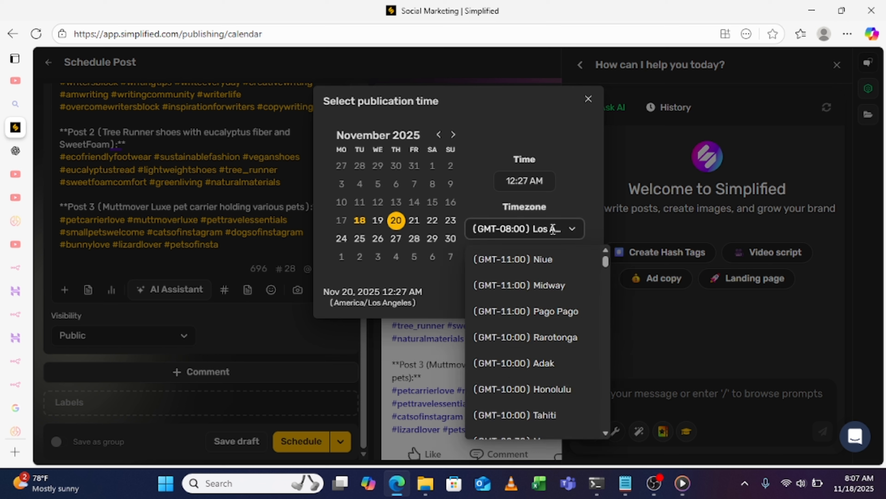
{"action": "type", "text": "acc"}
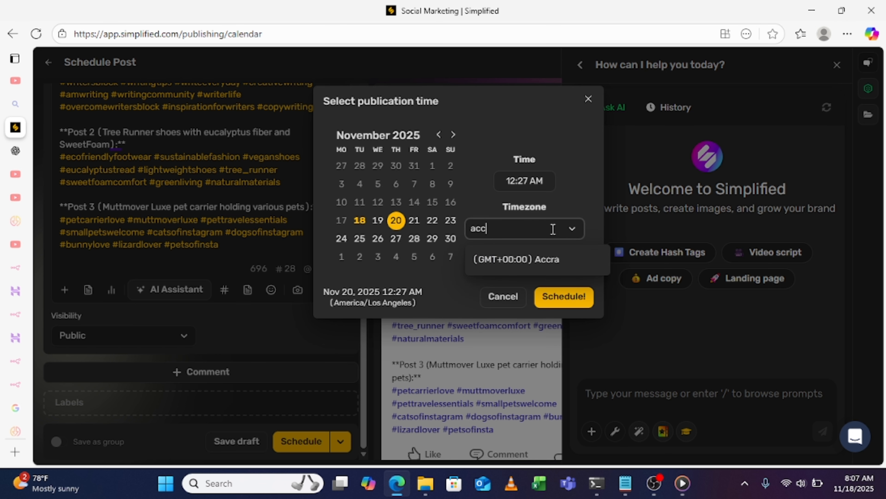
{"action": "left_click", "coordinate": [550, 260]}
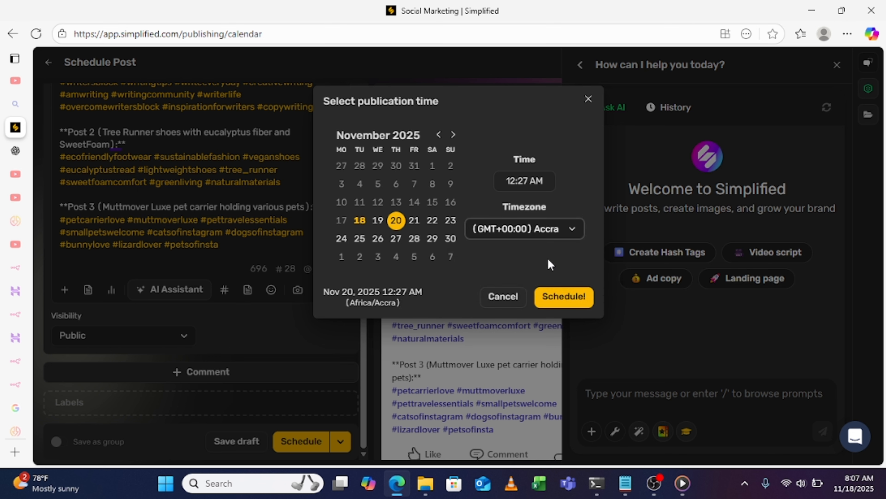
{"action": "left_click", "coordinate": [558, 297]}
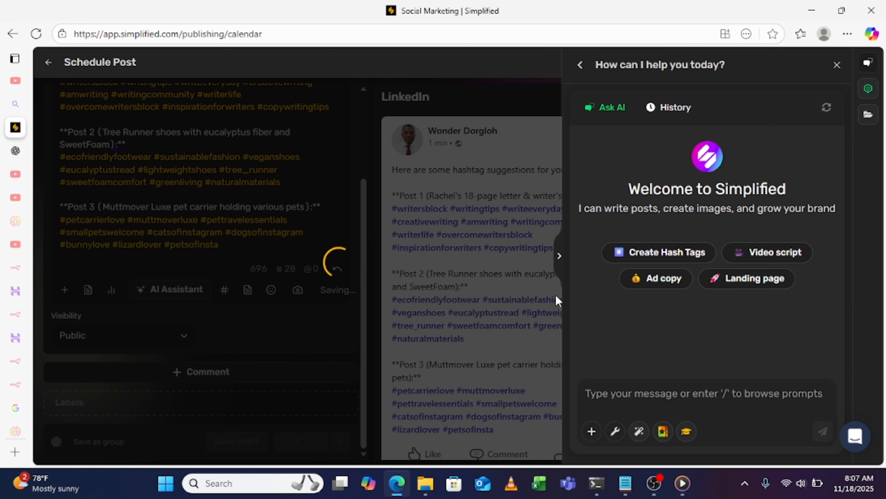